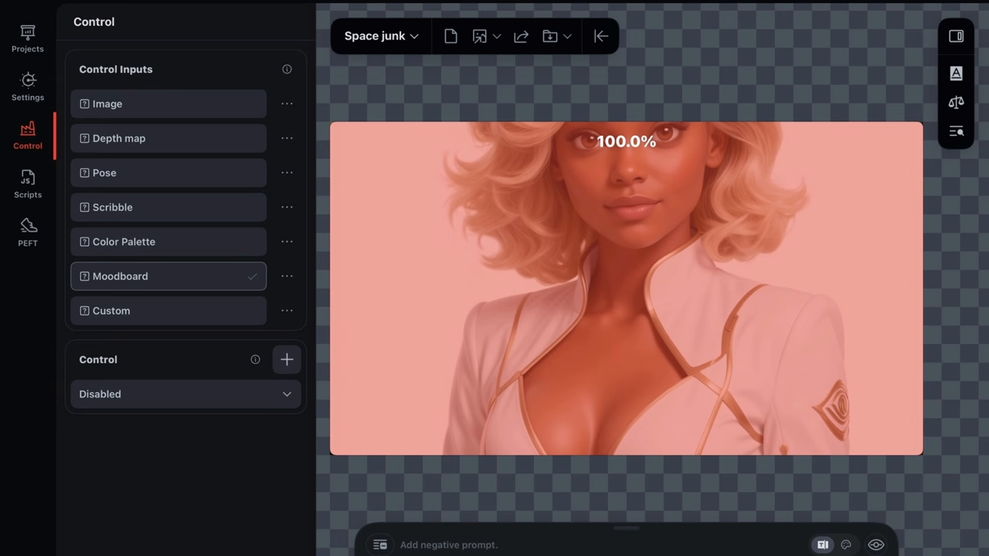
Step: Review the options for loading images into the Moodboard control input or deleting its contents
{"action": "left_click", "coordinate": [287, 277]}
{"action": "left_click", "coordinate": [356, 285]}
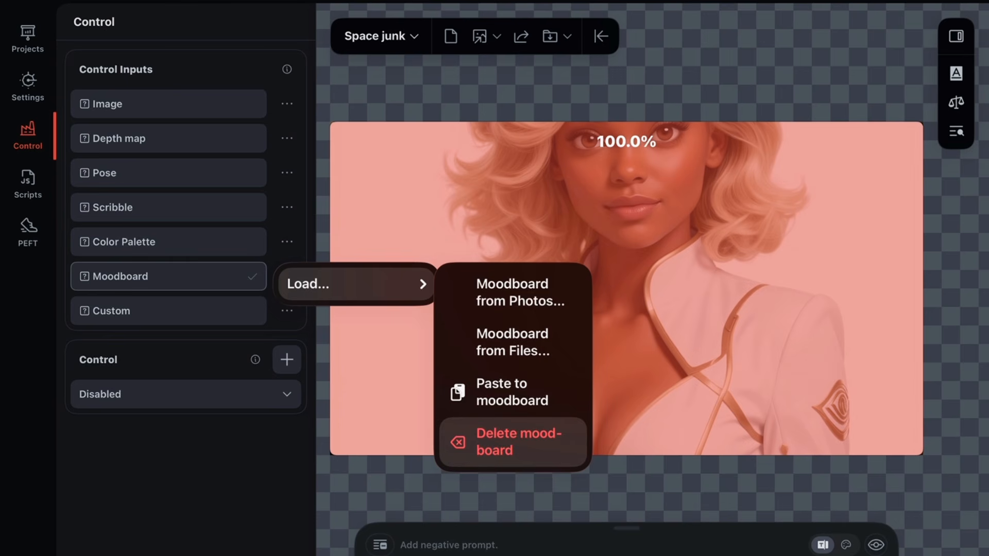
{"action": "key", "text": "Escape"}
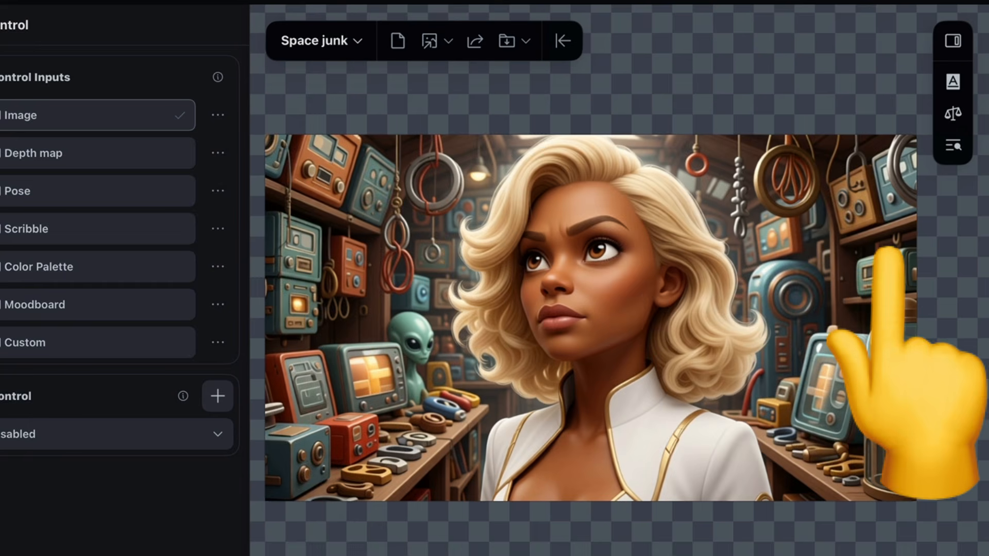
Step: Clear the canvas, show the tools sidebar and restore the 86.14s image from the version history
{"action": "left_click", "coordinate": [397, 42]}
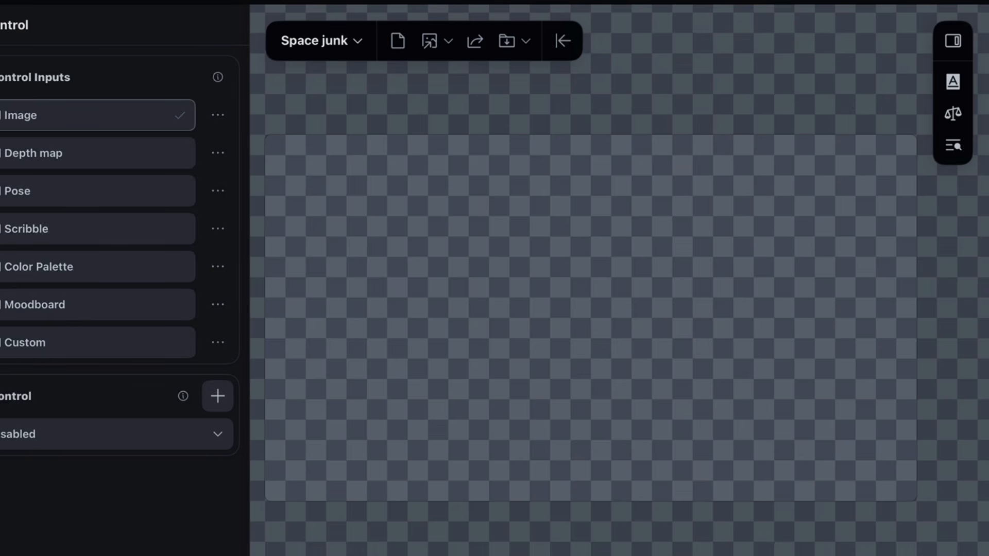
{"action": "left_click", "coordinate": [952, 41]}
{"action": "left_click", "coordinate": [905, 436]}
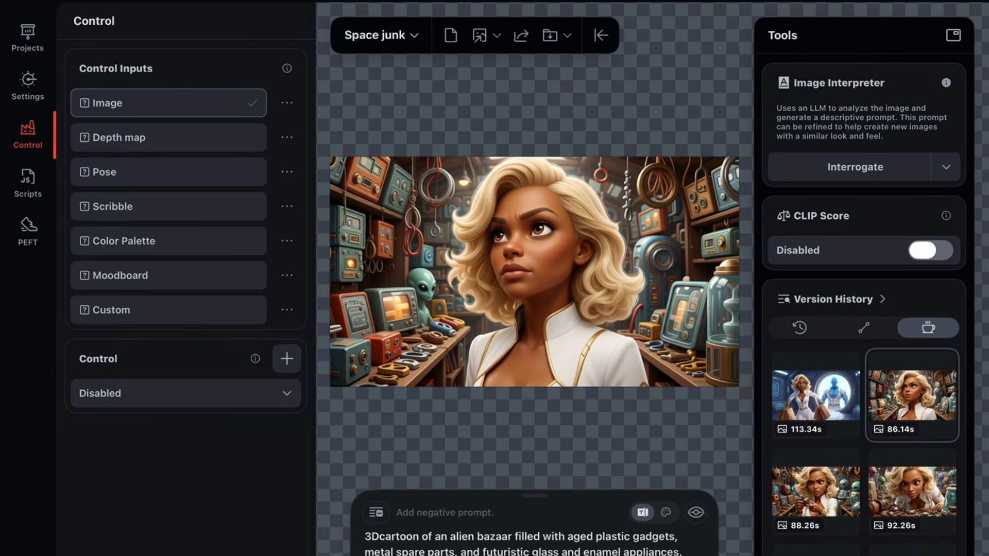
Step: Compare the Moodboard reference with the canvas image by switching between the Moodboard and Image control inputs
{"action": "left_click", "coordinate": [168, 275]}
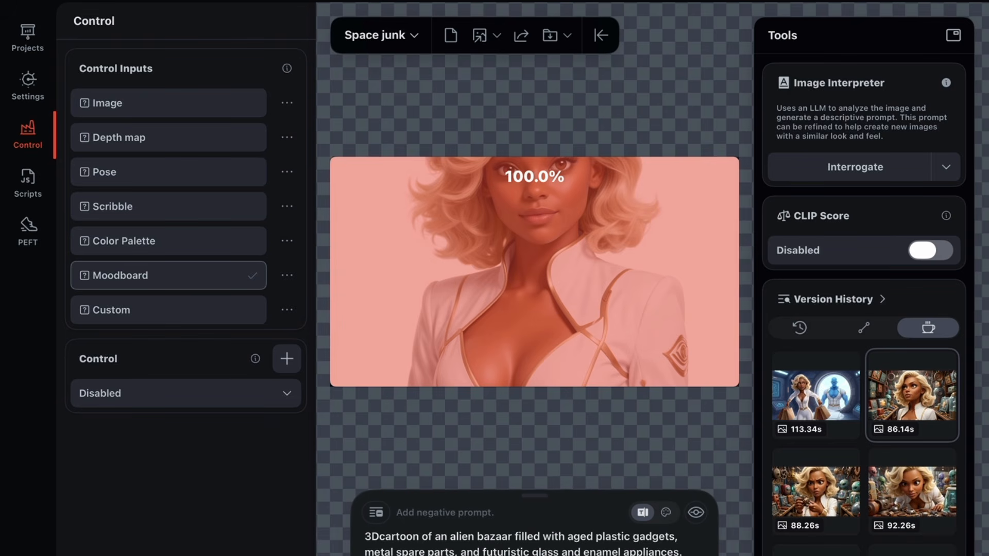
{"action": "left_click", "coordinate": [168, 103]}
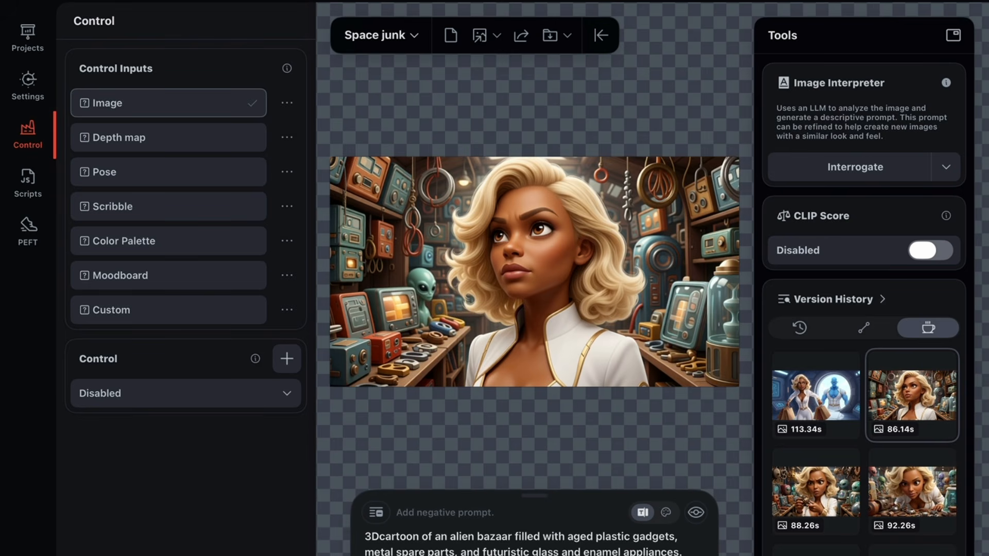
{"action": "left_click", "coordinate": [168, 275]}
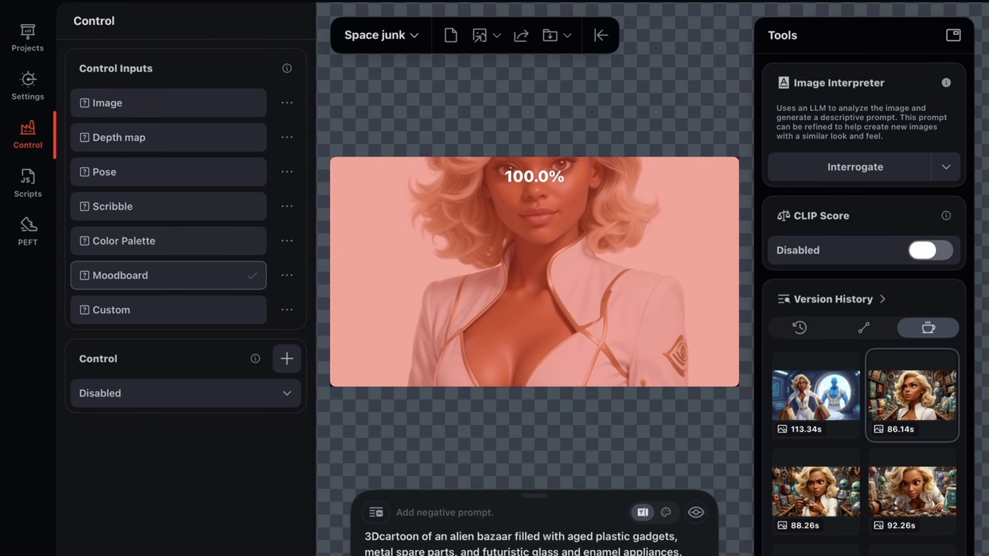
{"action": "left_click", "coordinate": [168, 103]}
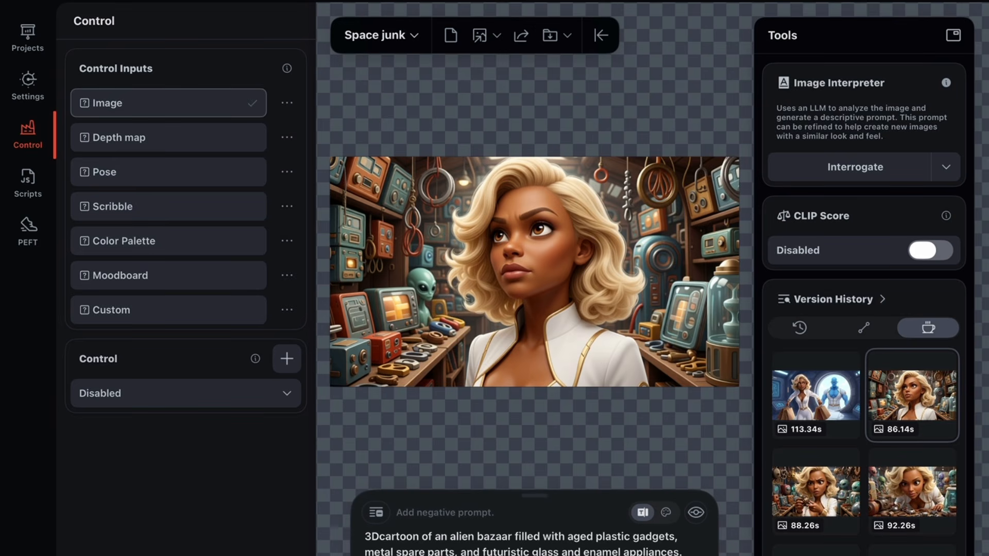
Step: Clear the canvas, start a new project and view the list of local projects
{"action": "left_click", "coordinate": [450, 35]}
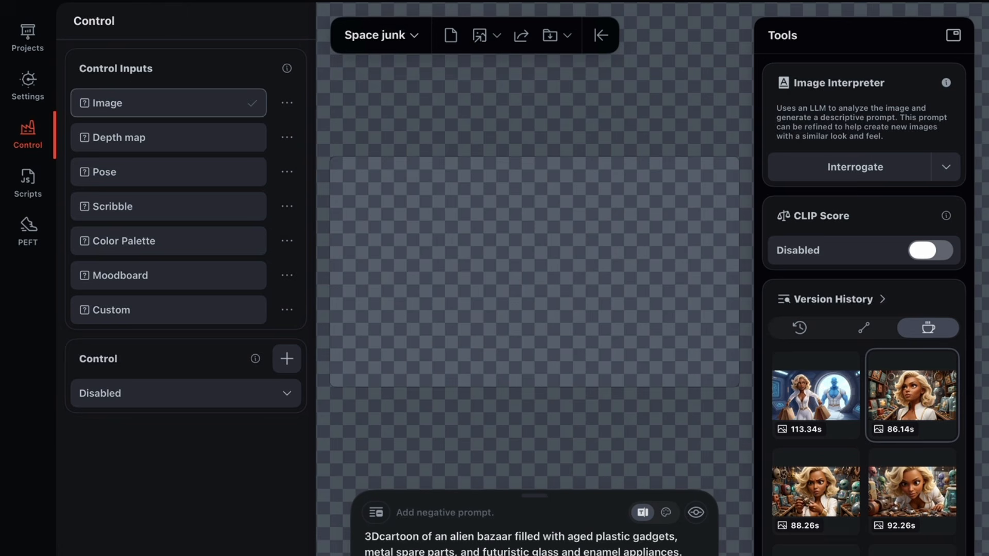
{"action": "left_click", "coordinate": [381, 35]}
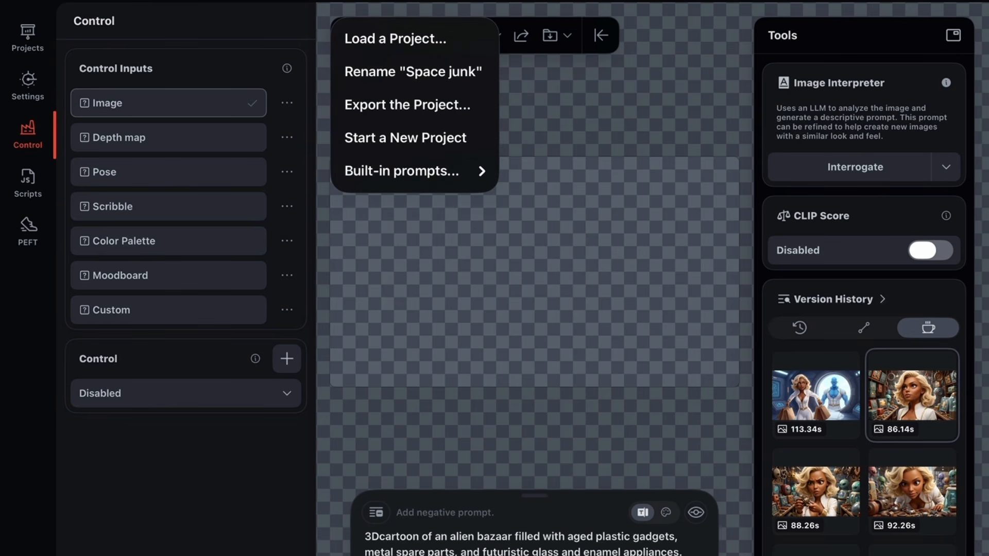
{"action": "left_click", "coordinate": [405, 139]}
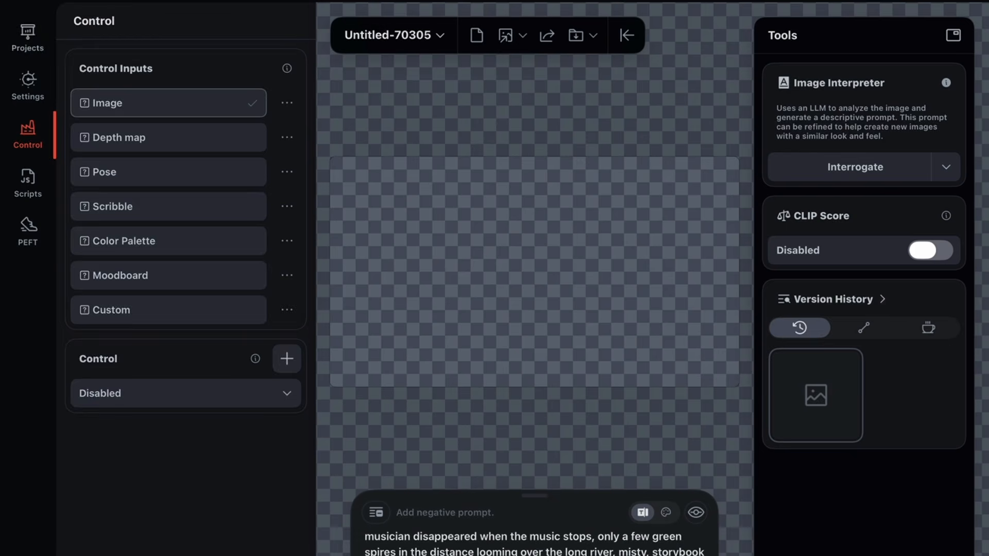
{"action": "left_click", "coordinate": [28, 36]}
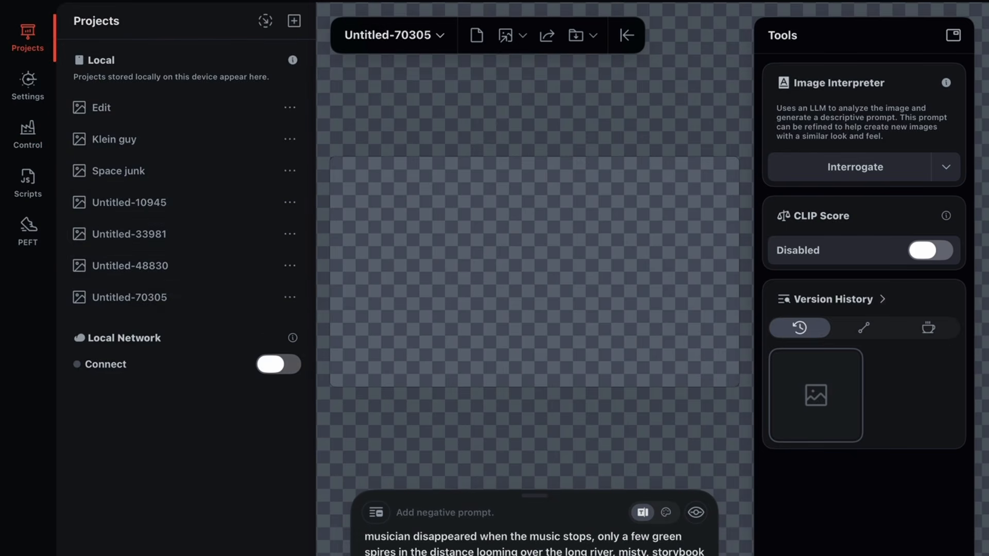
Step: Set the image size to the 2:3 aspect ratio in Large, 1024x1536
{"action": "left_click", "coordinate": [27, 85]}
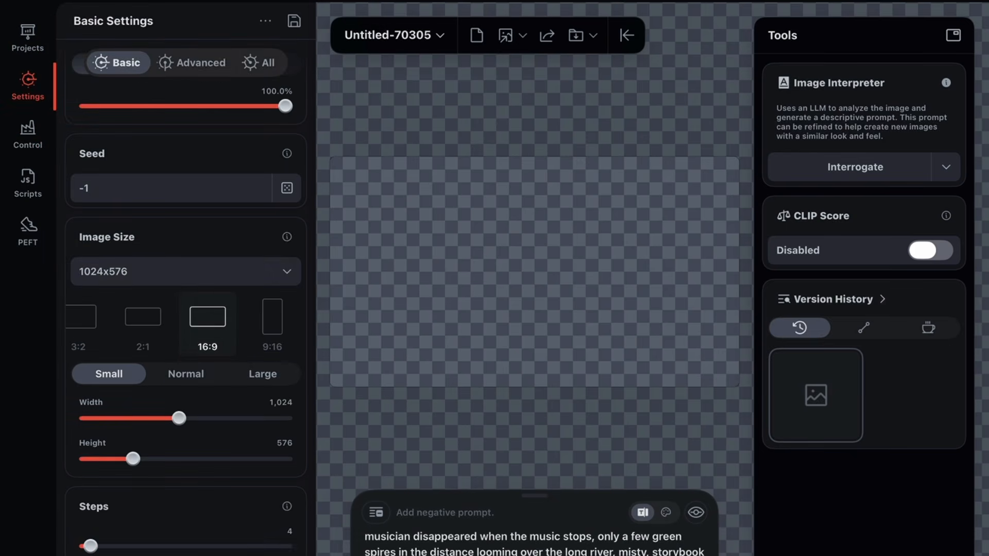
{"action": "scroll", "coordinate": [183, 322], "scroll_direction": "right", "scroll_amount": 5}
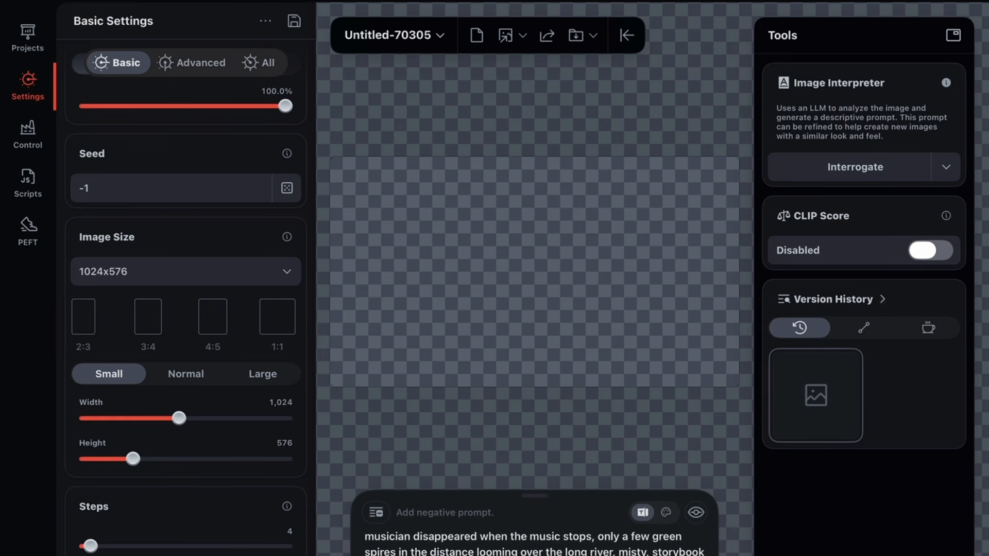
{"action": "left_click", "coordinate": [83, 323]}
{"action": "scroll", "coordinate": [186, 304], "scroll_direction": "up", "scroll_amount": 5}
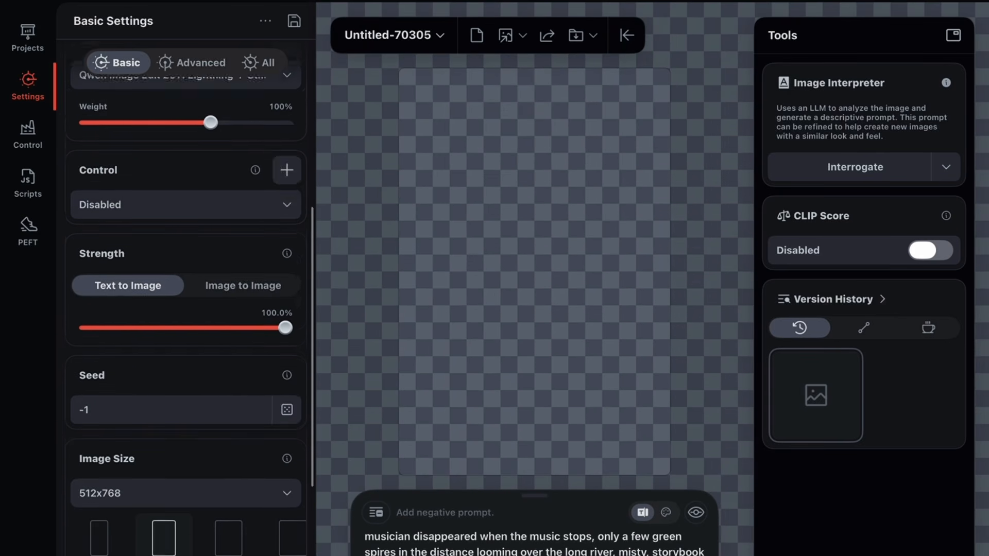
{"action": "scroll", "coordinate": [186, 304], "scroll_direction": "down", "scroll_amount": 3}
{"action": "left_click", "coordinate": [262, 471]}
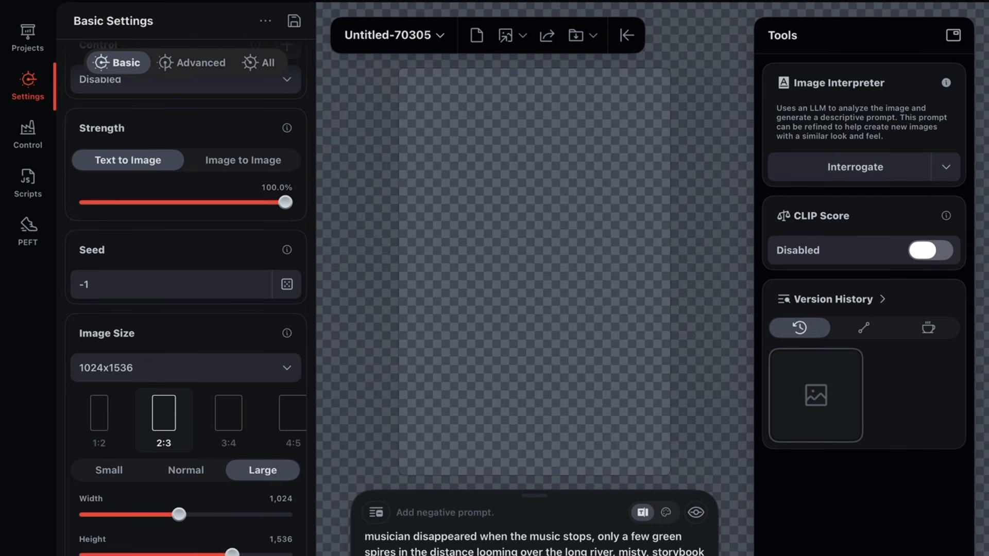
Step: Load the portrait of the blonde woman in the burgundy leather top from Photos onto the canvas, keeping the current configuration
{"action": "left_click", "coordinate": [523, 35]}
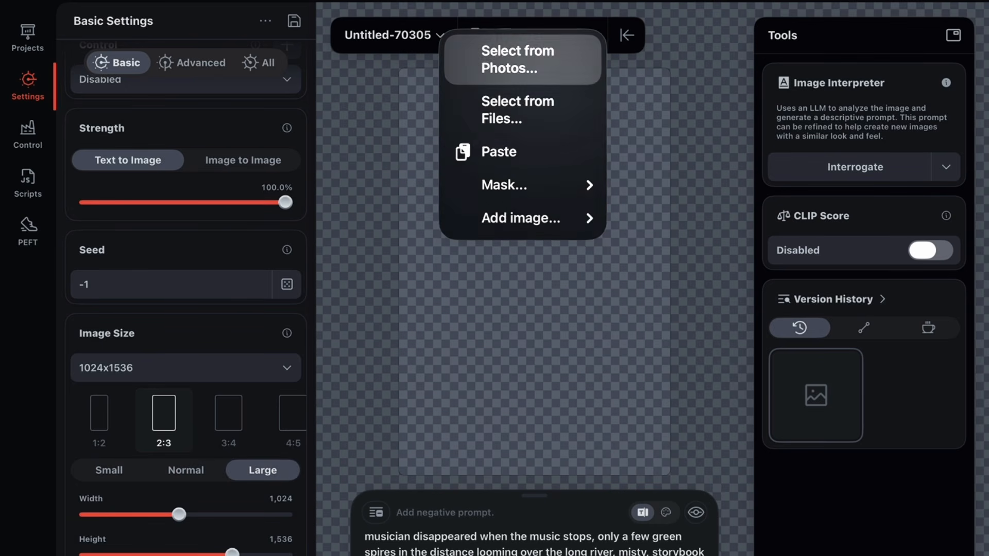
{"action": "left_click", "coordinate": [509, 58]}
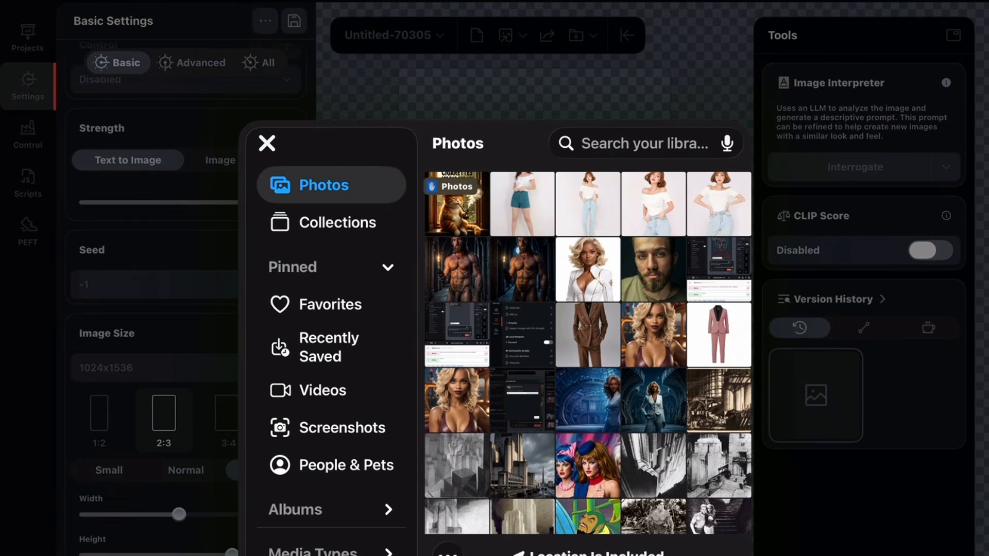
{"action": "left_click", "coordinate": [457, 400]}
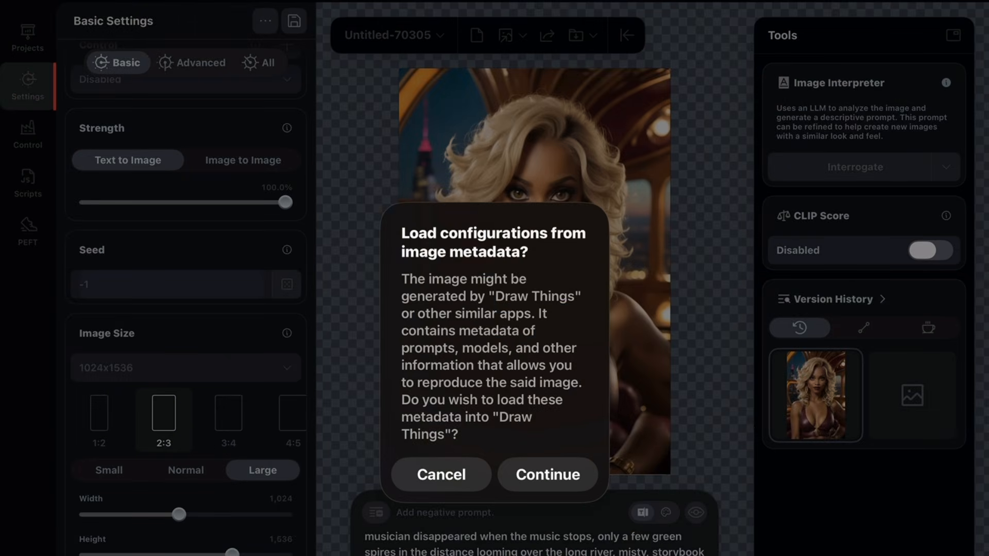
{"action": "left_click", "coordinate": [547, 474]}
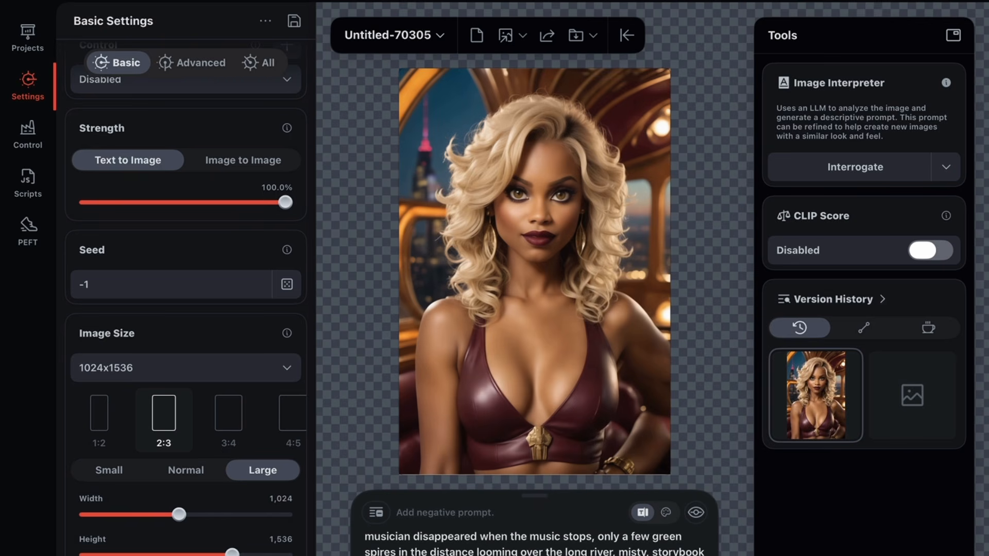
Step: Check the Moodboard control input for this project, return to the Image input and reopen the basic settings
{"action": "left_click", "coordinate": [28, 135]}
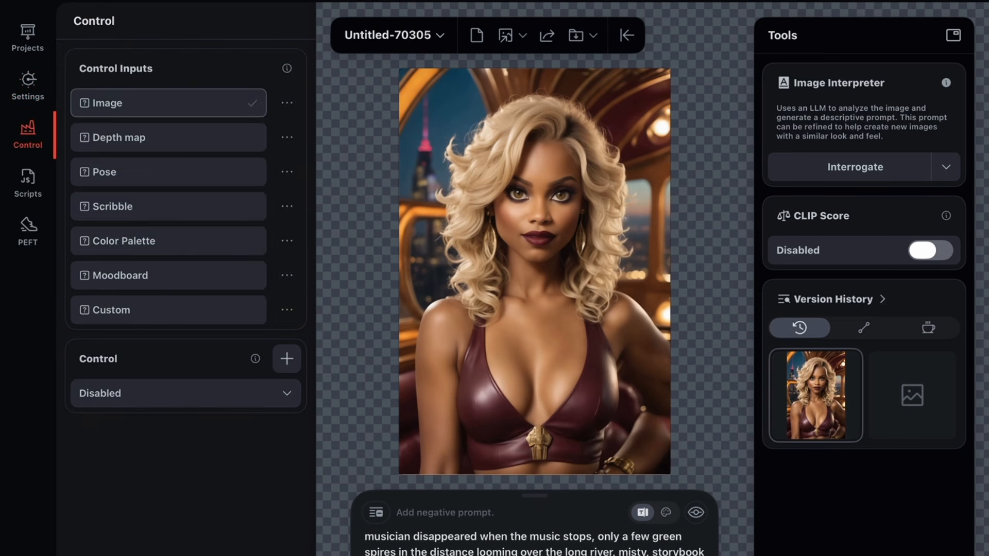
{"action": "left_click", "coordinate": [169, 275]}
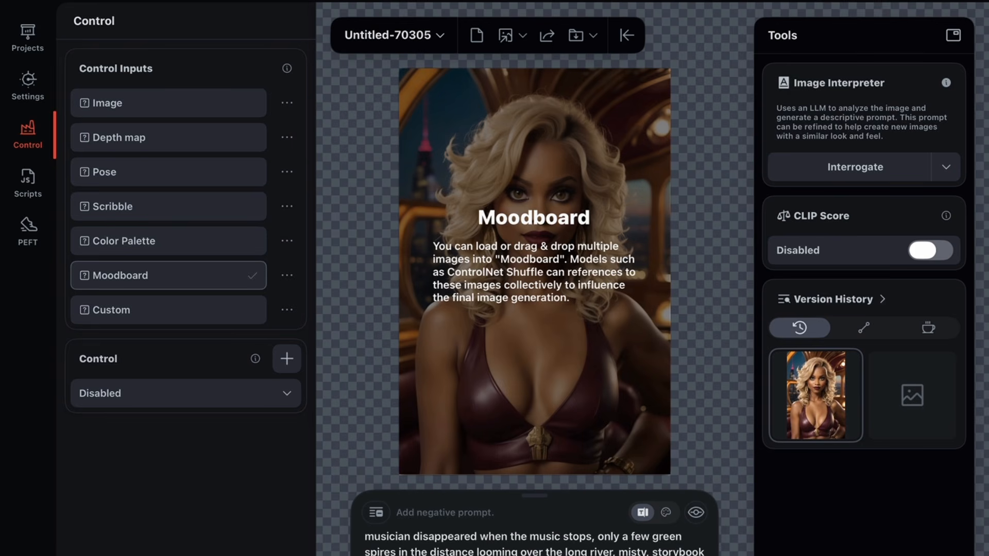
{"action": "left_click", "coordinate": [28, 86]}
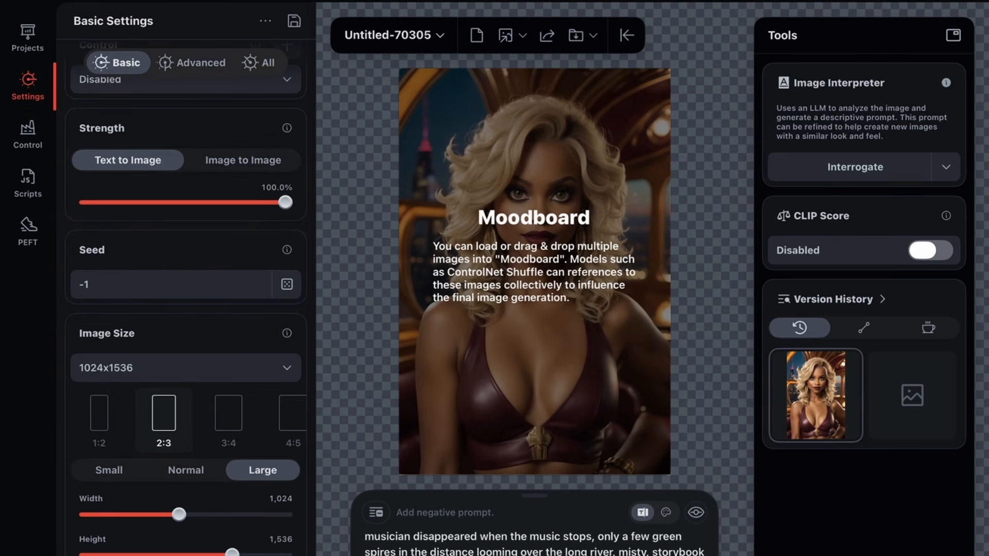
{"action": "left_click", "coordinate": [28, 135]}
{"action": "left_click", "coordinate": [168, 103]}
{"action": "left_click", "coordinate": [28, 86]}
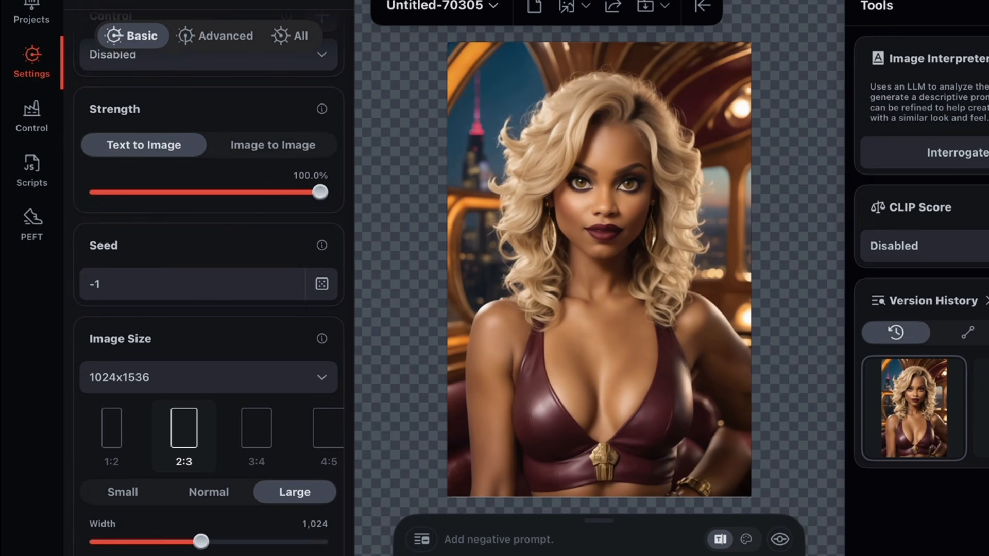
Step: Try shifting the portrait and widening the canvas to 1408x1536, and restore the original portrait from the version history
{"action": "left_click_drag", "start_coordinate": [599, 270], "coordinate": [518, 265]}
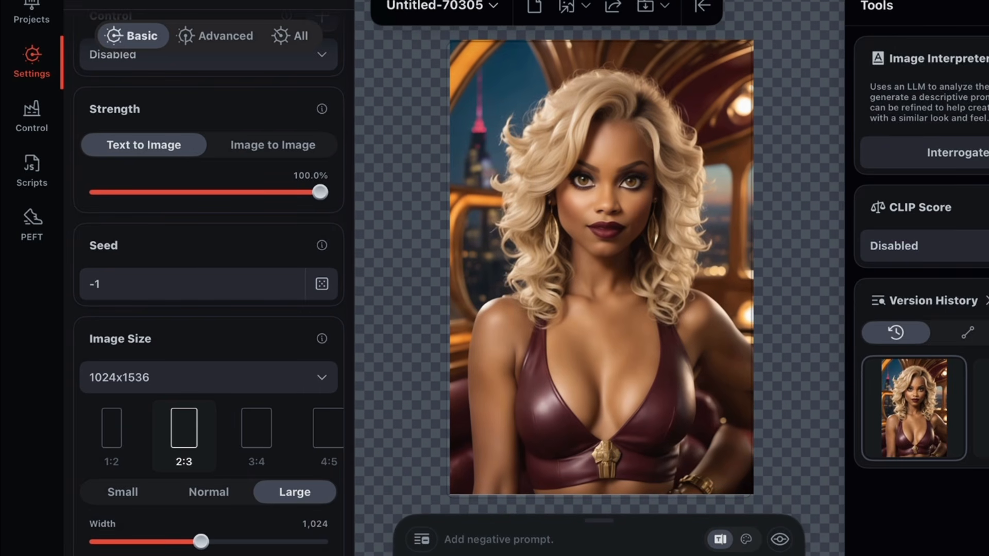
{"action": "left_click_drag", "start_coordinate": [201, 541], "coordinate": [245, 541]}
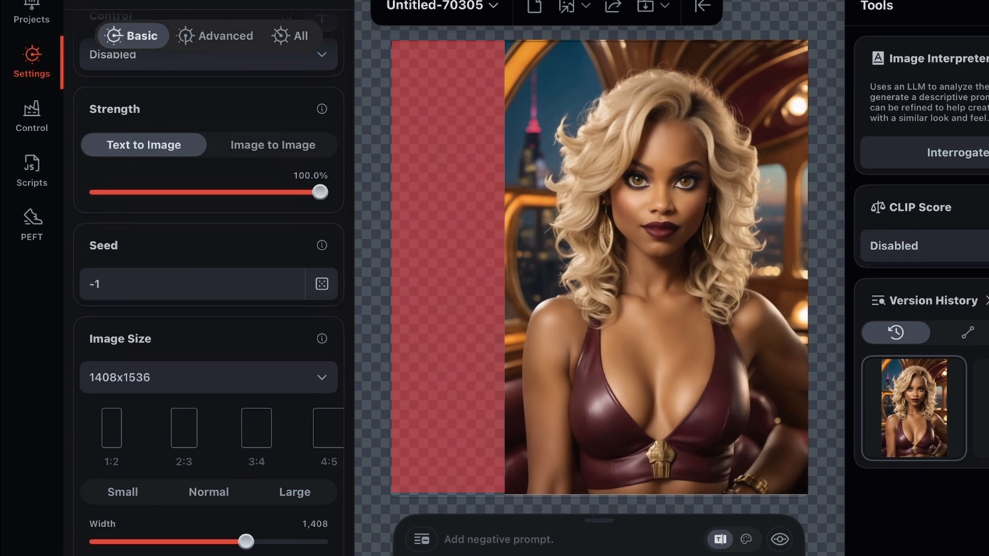
{"action": "left_click", "coordinate": [914, 408]}
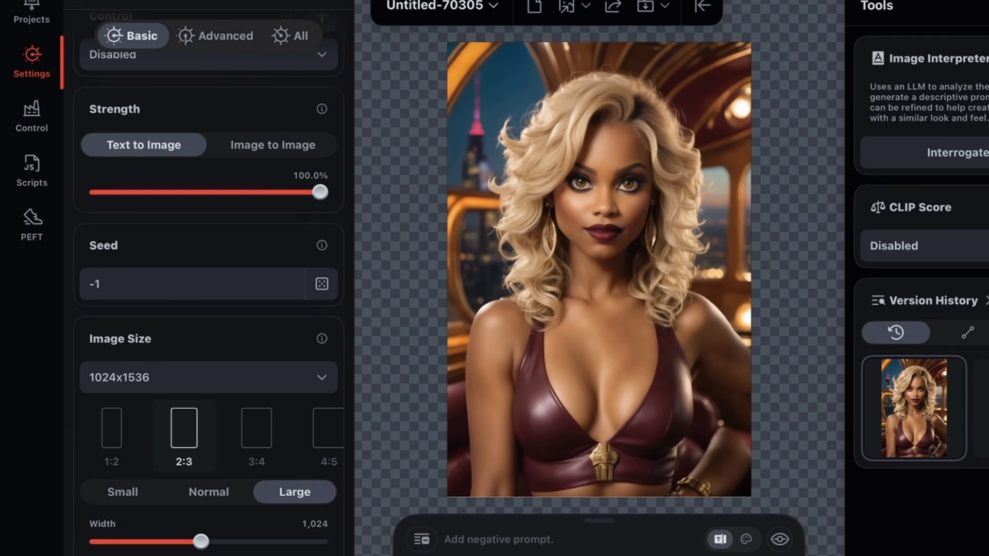
Step: Replace the prompt with "Change her leather top to a silk blouse the same color"
{"action": "left_click", "coordinate": [597, 555]}
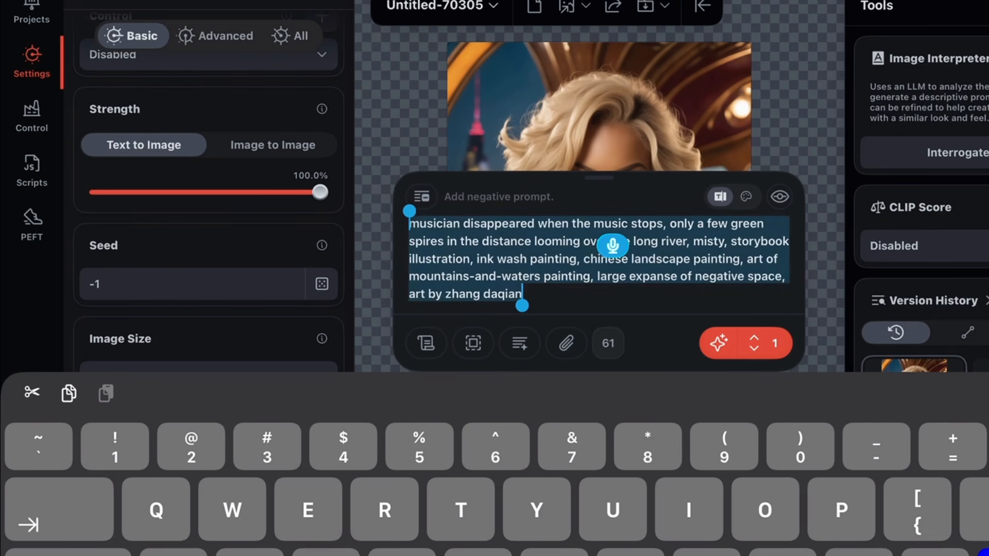
{"action": "type", "text": "Change her leather top to a silk blouse the same color"}
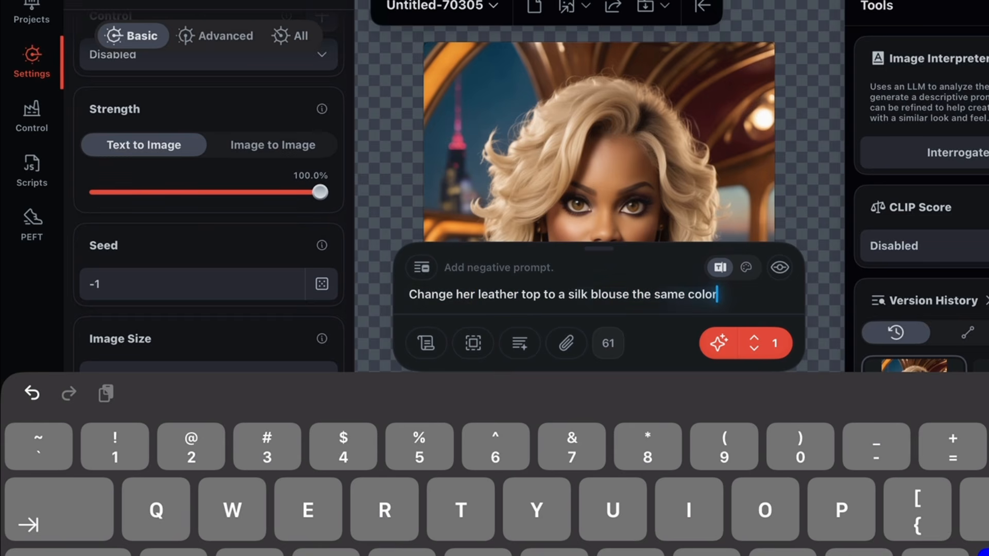